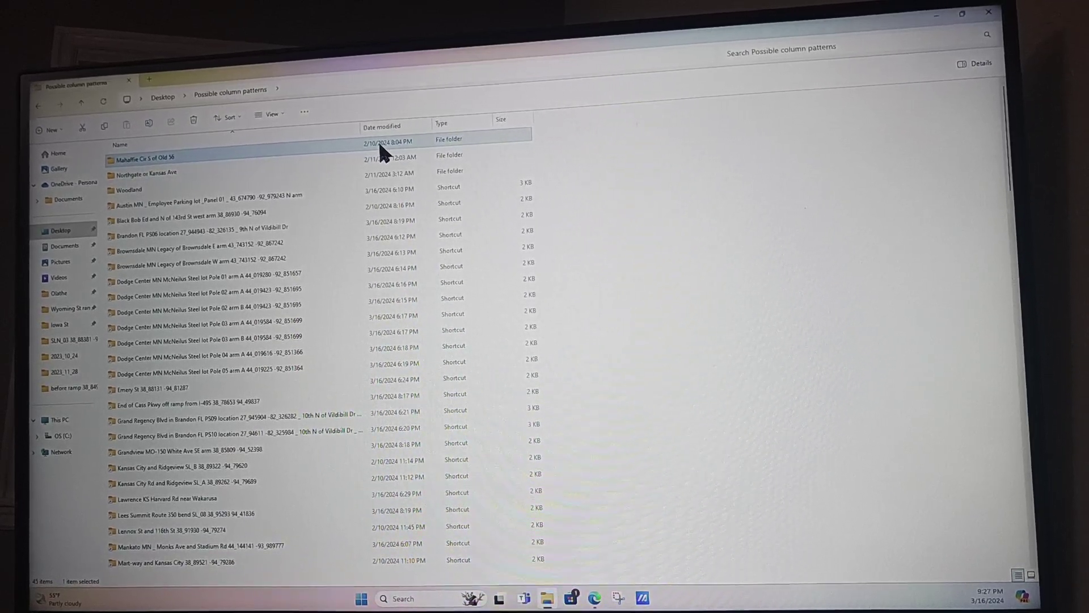
From a new Home tab, browse via Documents and Desktop to 'Possible column patterns' and select Mahaffie Cir S of Old 56.
click(152, 78)
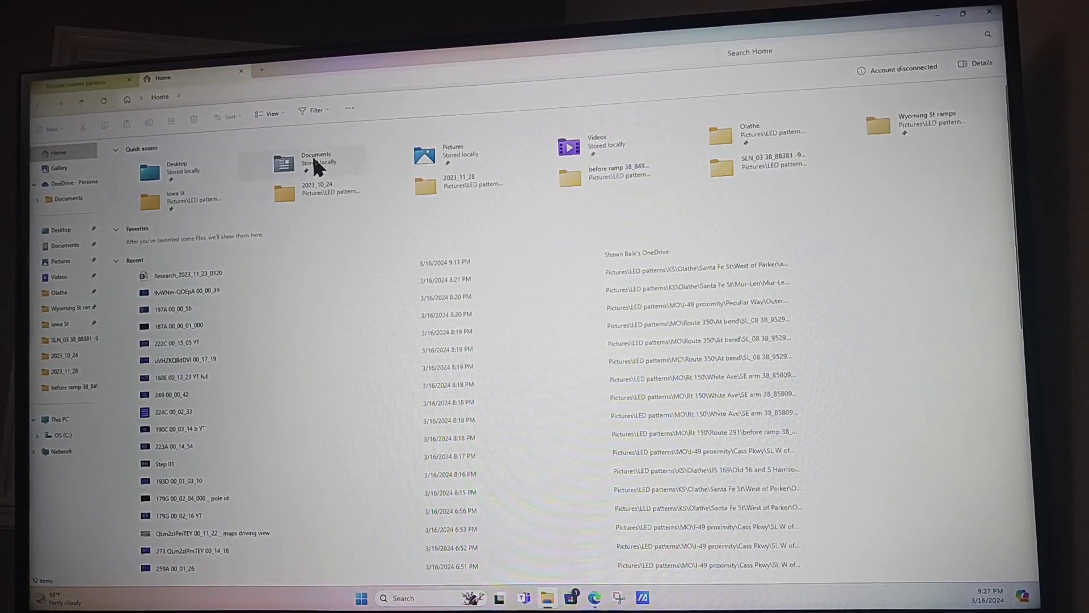
double_click(309, 162)
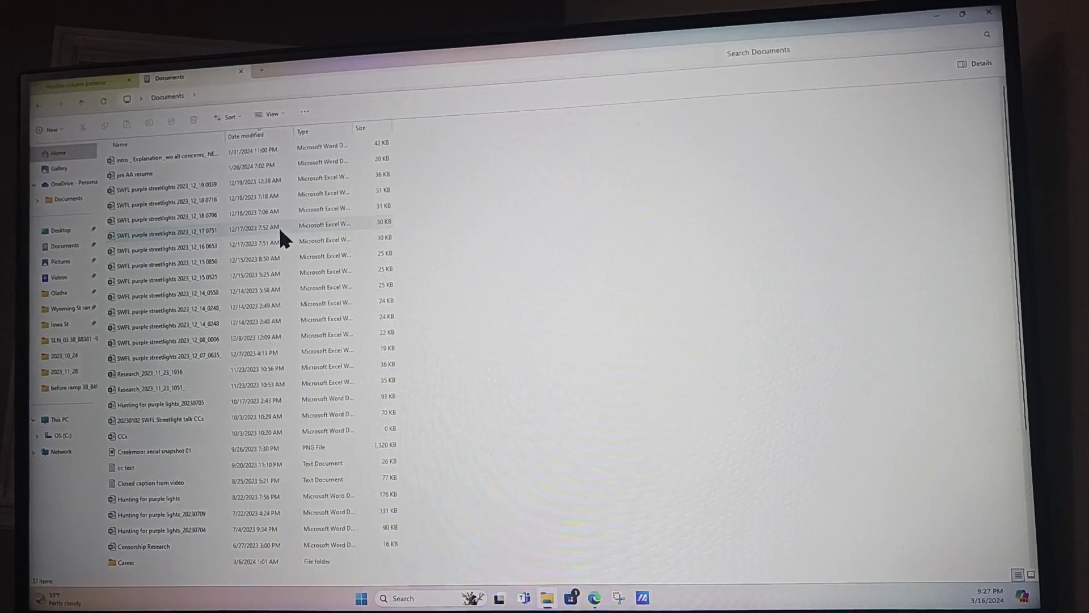
click(61, 231)
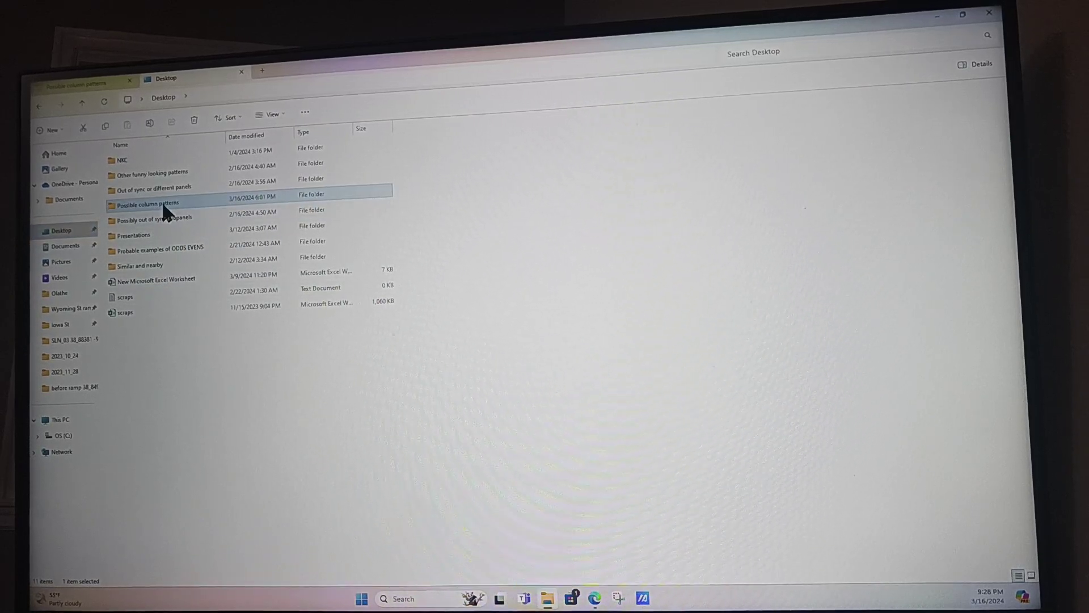
double_click(153, 205)
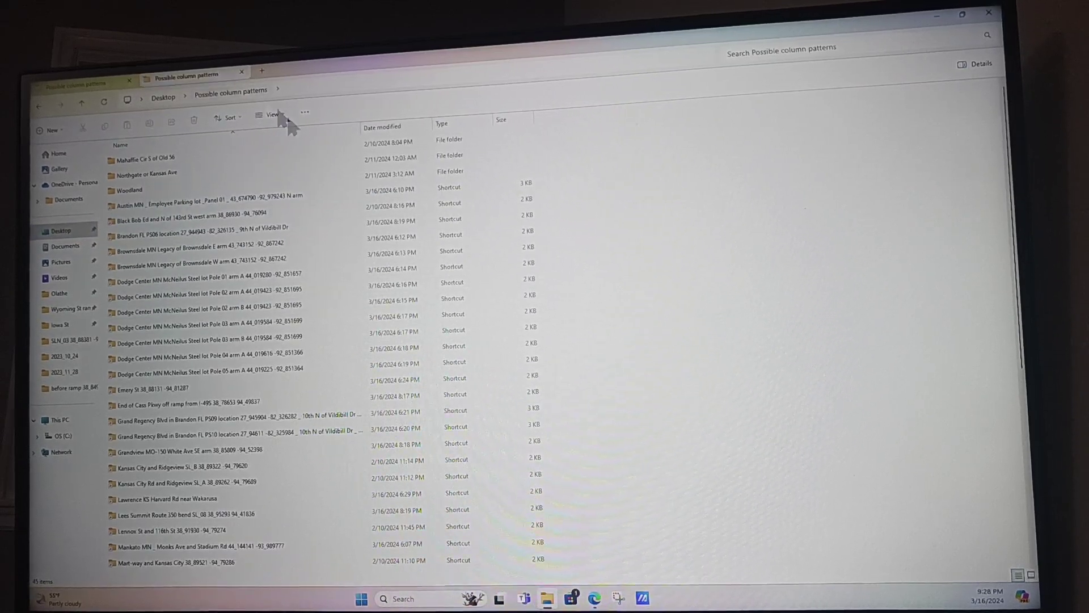
drag(226, 78, 238, 298)
click(145, 157)
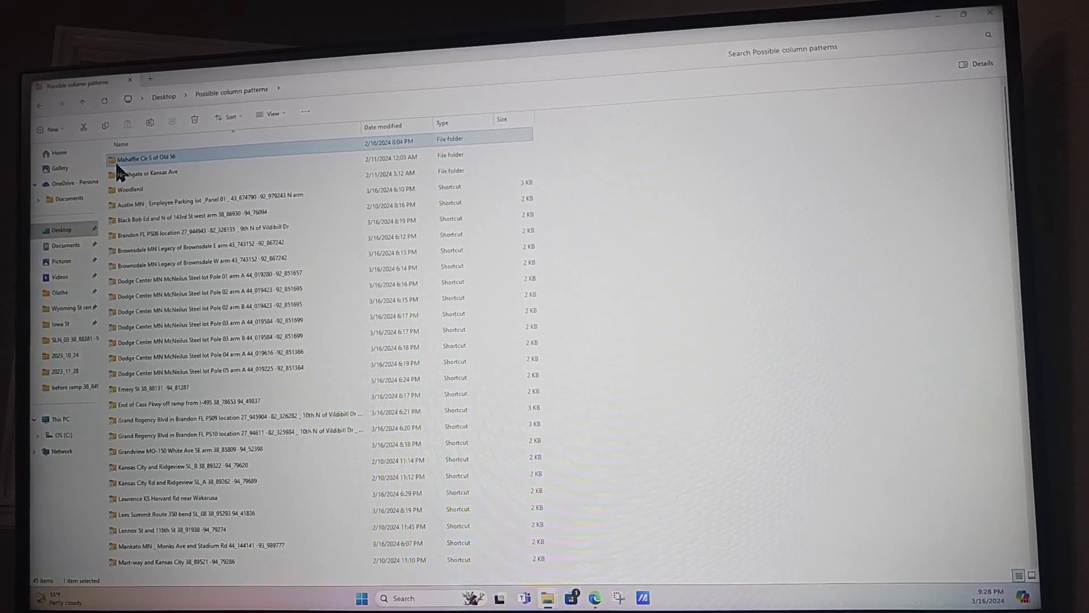
double_click(146, 173)
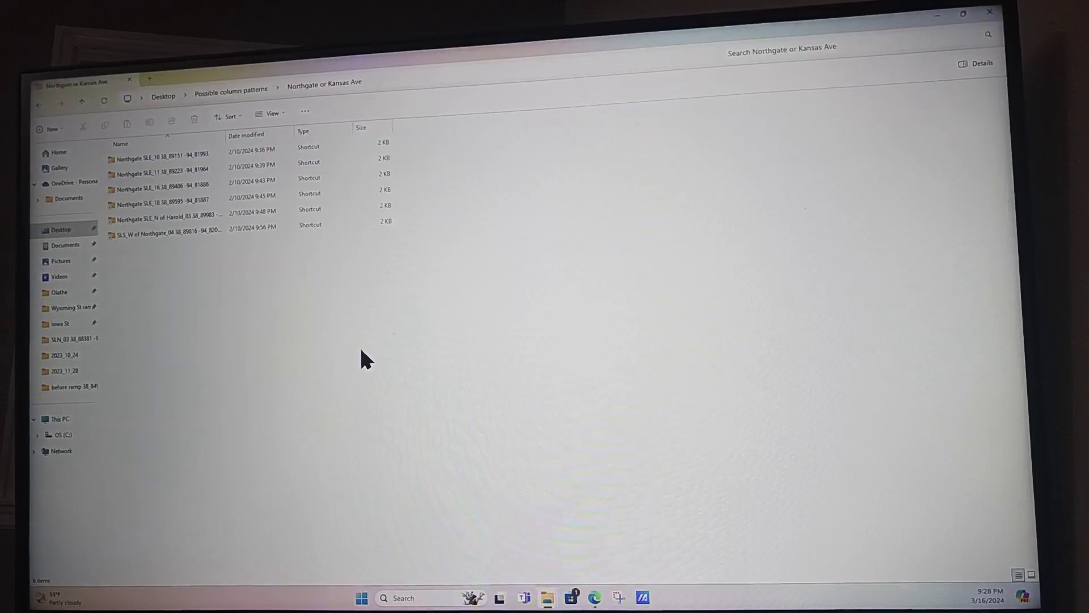
right_click(163, 158)
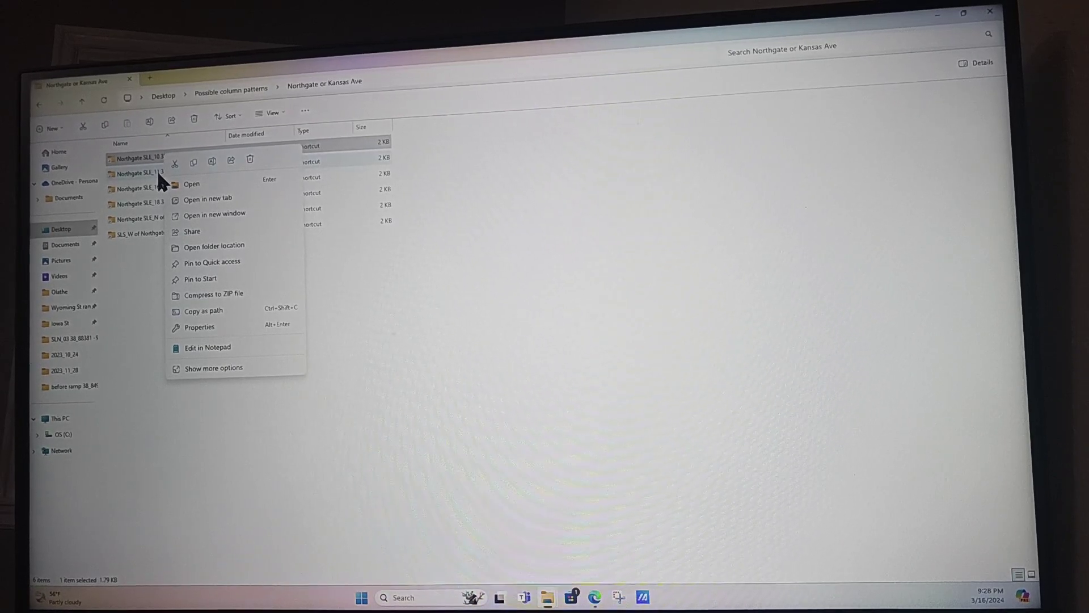
click(39, 100)
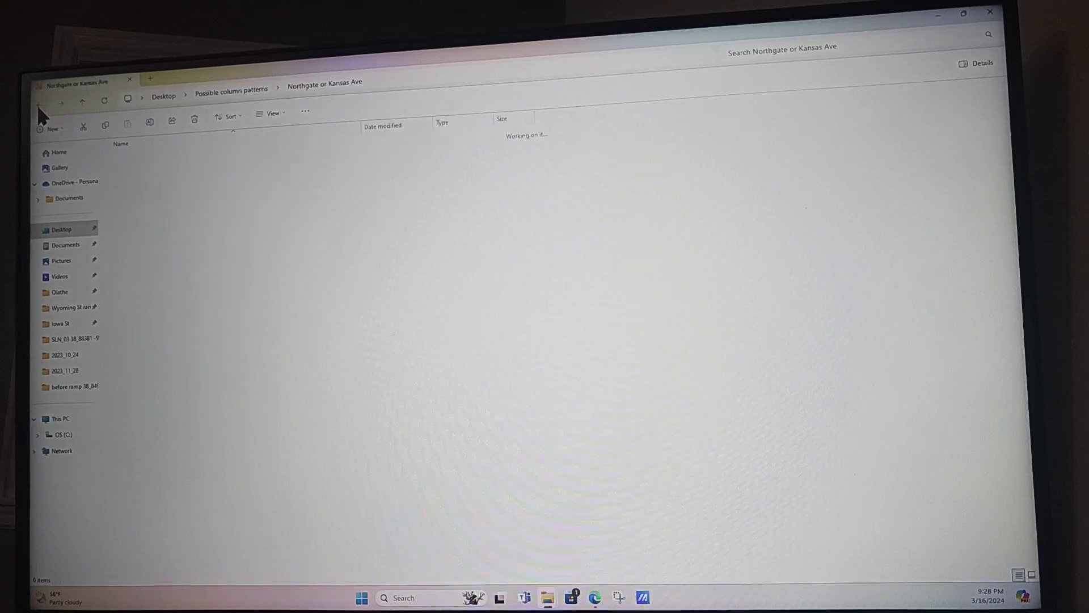
Switch the Possible column patterns listing to descending sort order.
click(232, 117)
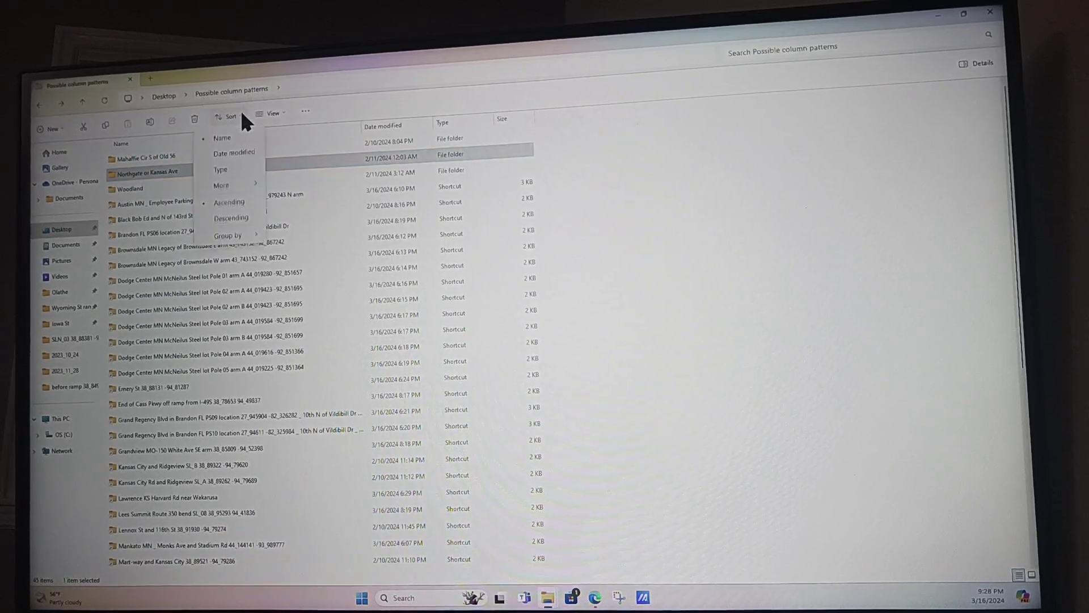
click(227, 216)
scroll(213, 223, up, 5)
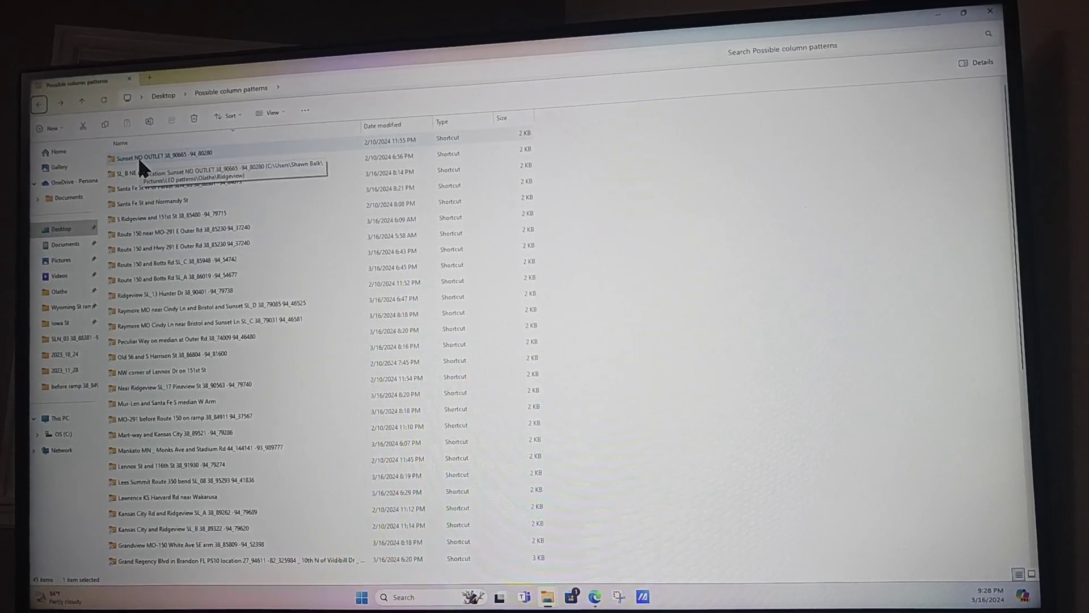
mouse_move(166, 155)
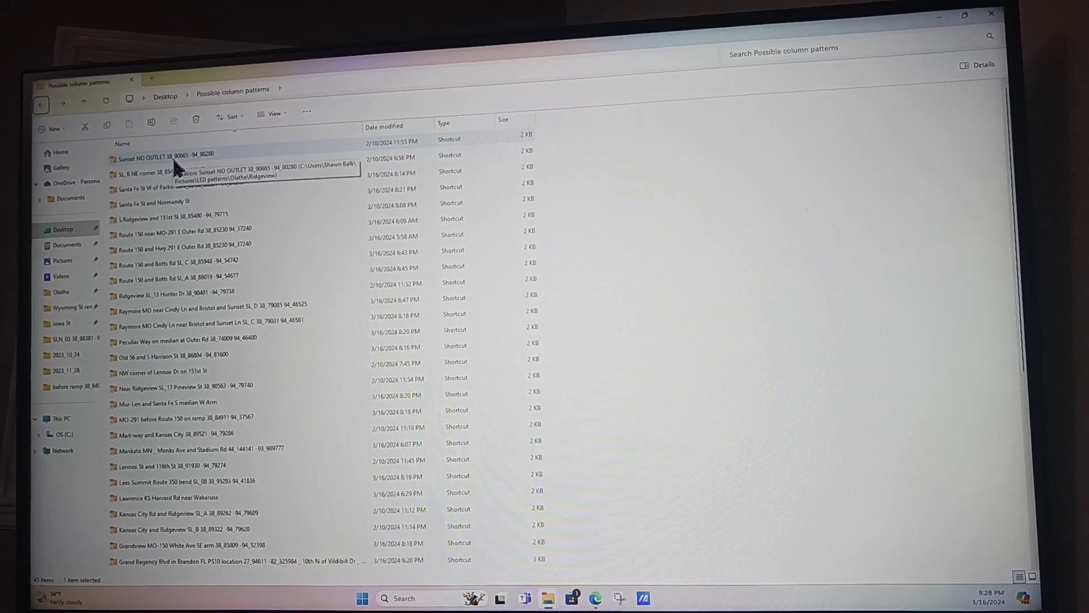
Copy '38_90665 -94_80280' from the Sunset NO OUTLET shortcut name, leaving the name unchanged.
right_click(214, 154)
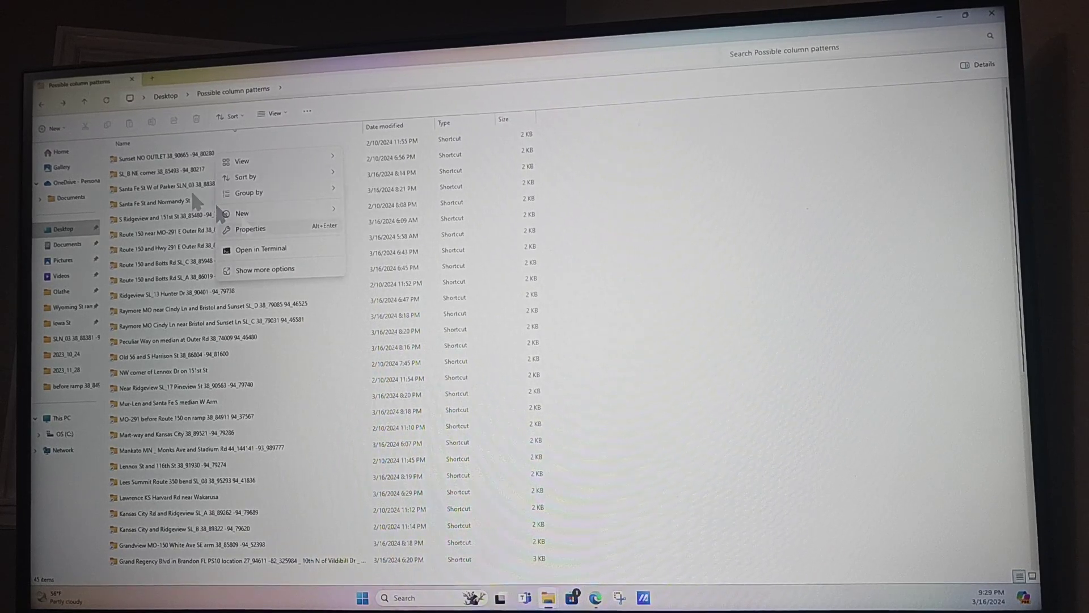
click(179, 156)
right_click(175, 154)
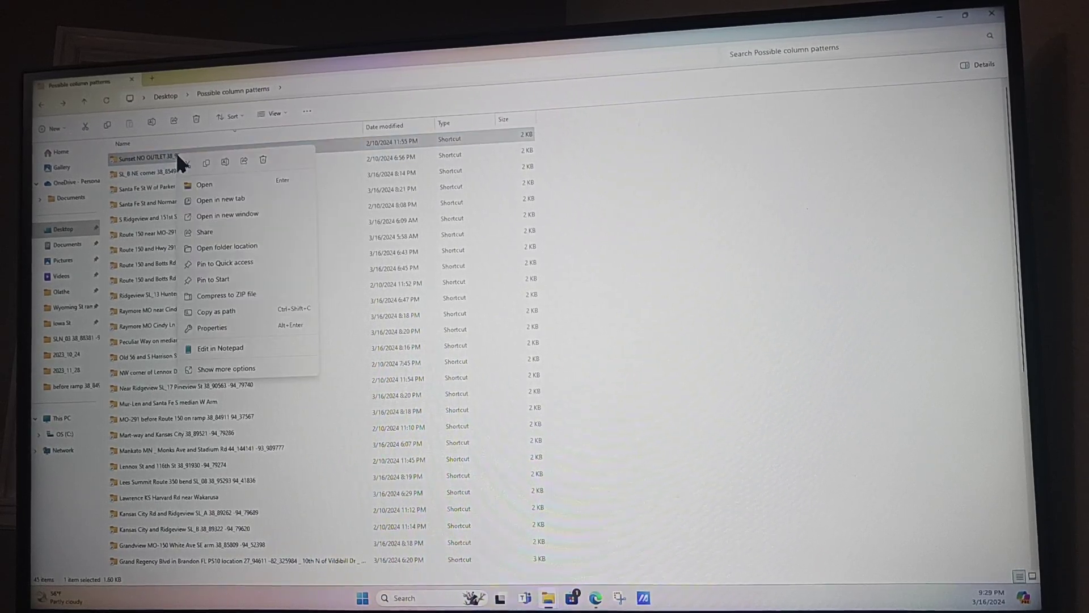
click(225, 160)
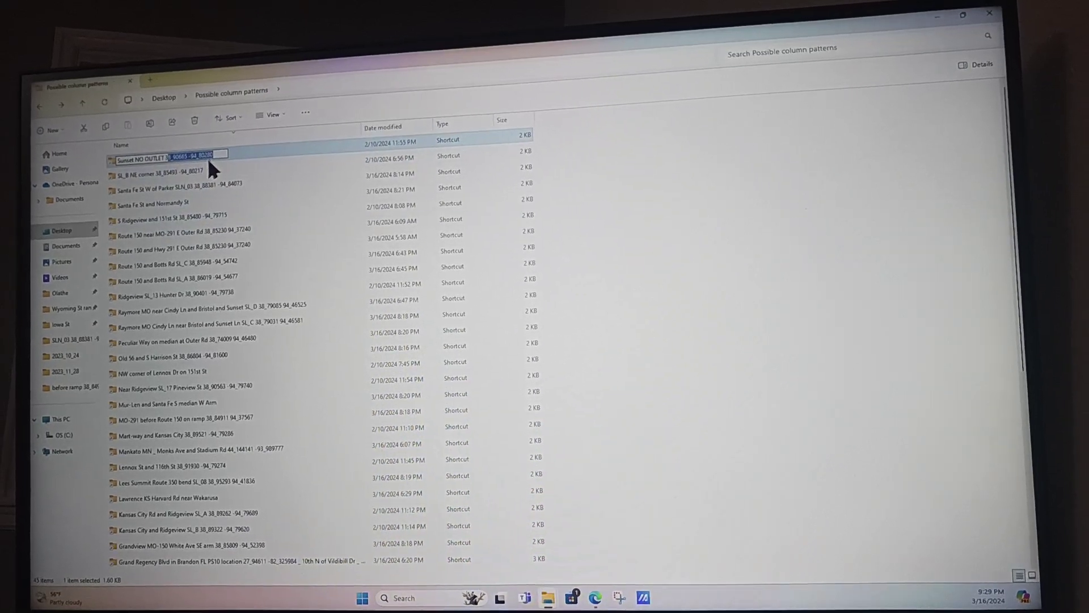
click(212, 154)
drag(215, 153, 164, 157)
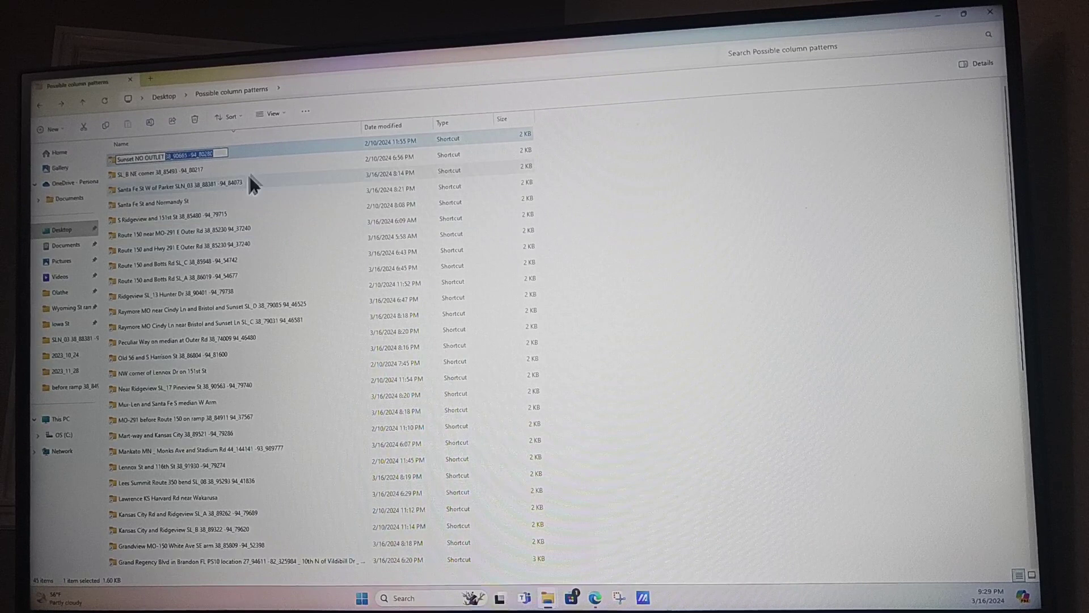
click(399, 258)
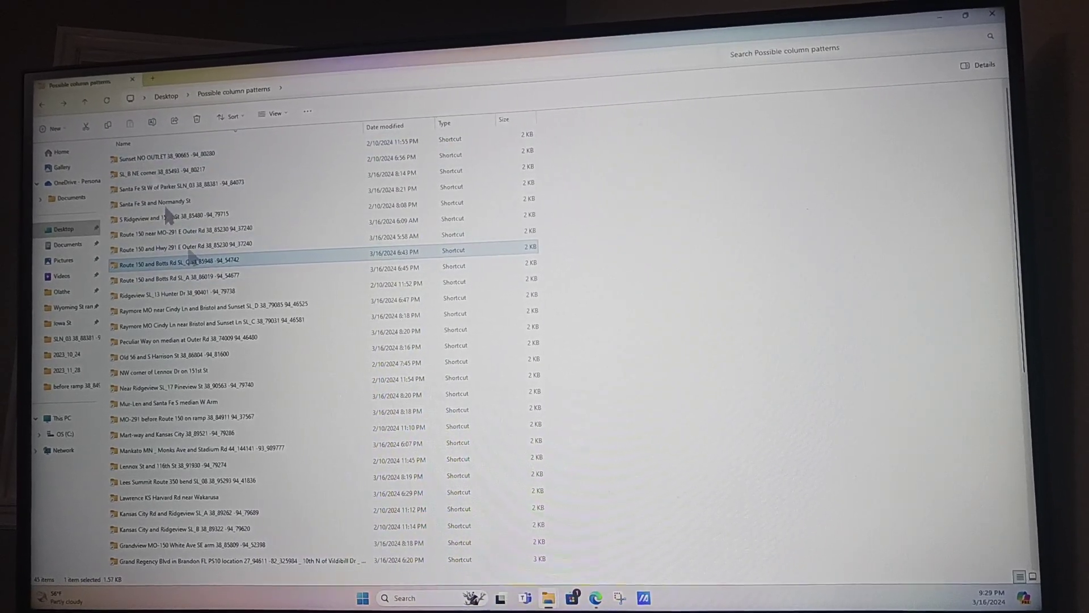
Search the copied Sunset coordinates in Google Maps to pin the location.
click(597, 598)
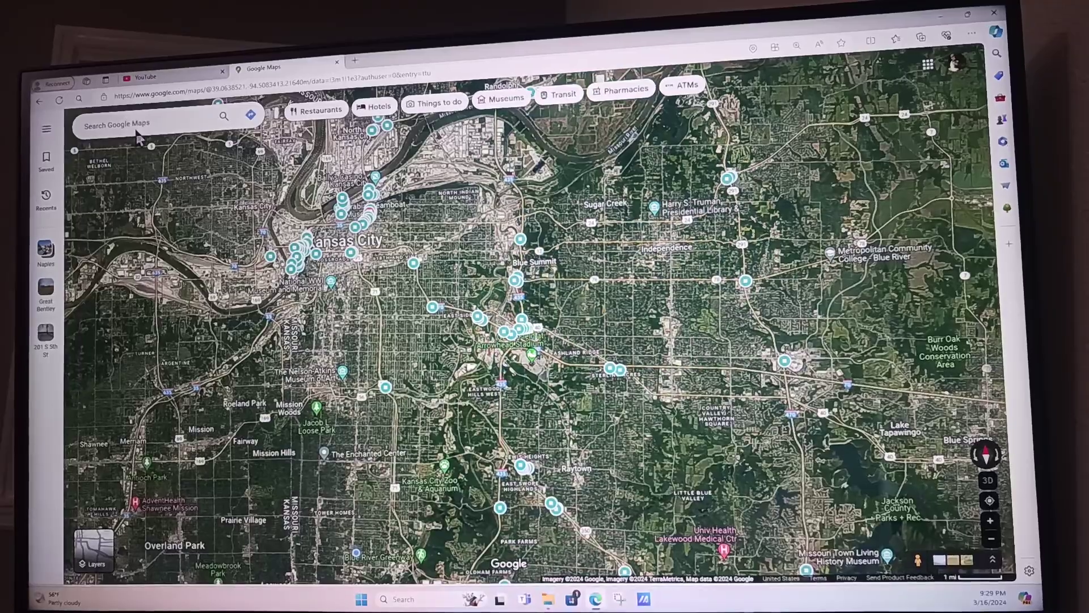
click(134, 123)
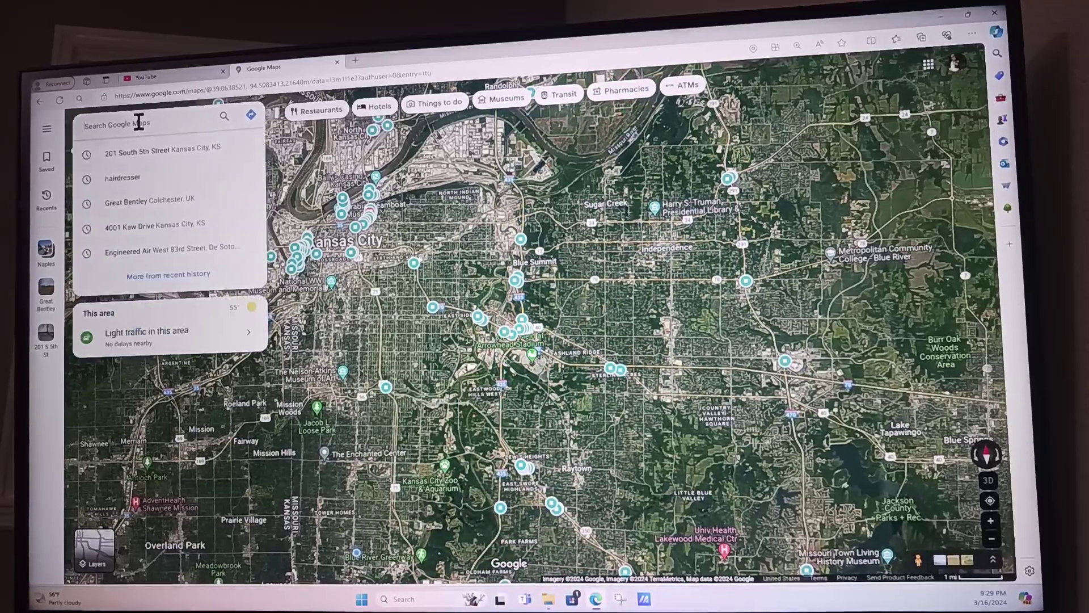
key(ctrl+v)
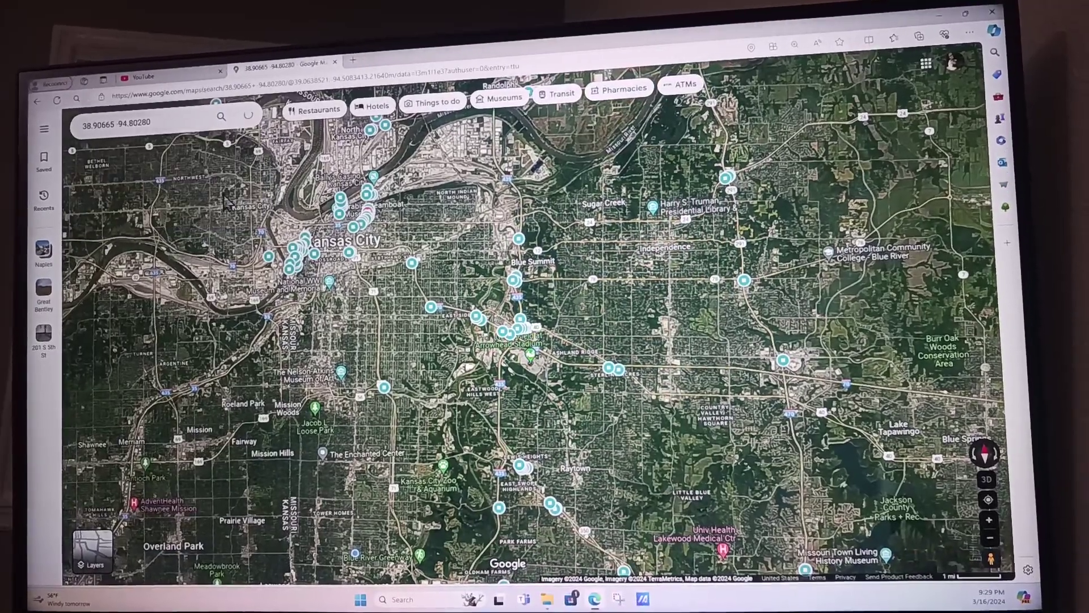
key(Return)
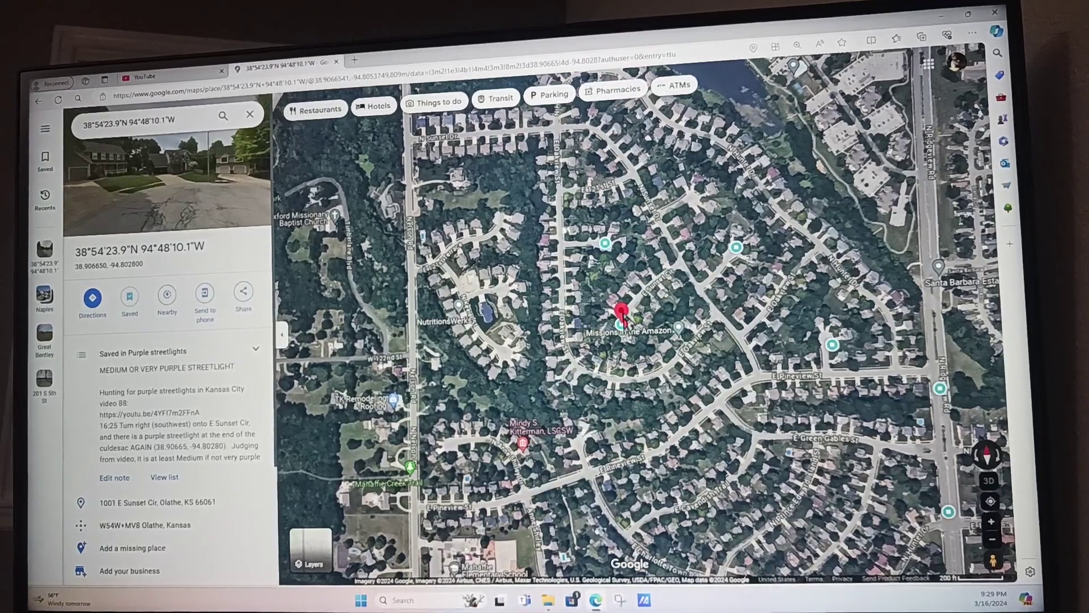
scroll(628, 322, up, 4)
scroll(627, 321, up, 4)
scroll(630, 328, up, 3)
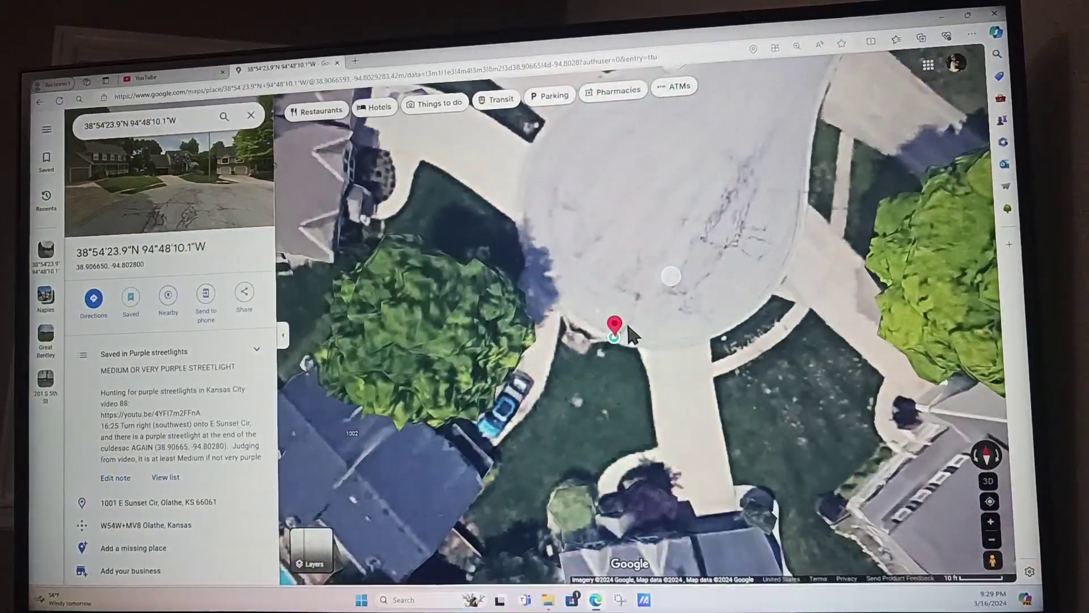
scroll(632, 333, down, 3)
scroll(630, 336, down, 4)
scroll(628, 340, down, 2)
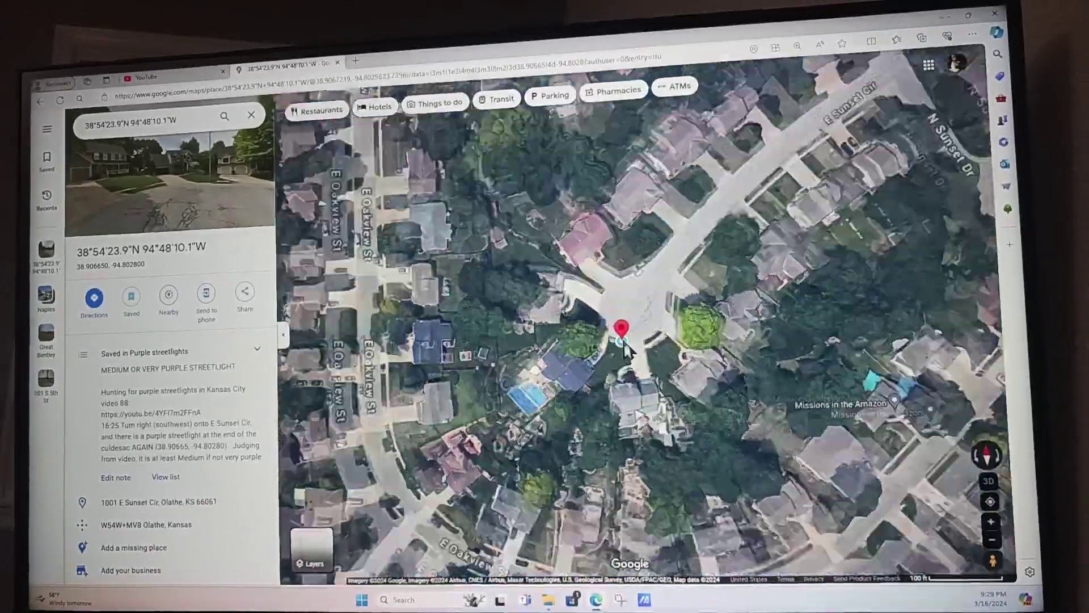
scroll(627, 345, down, 3)
scroll(627, 345, down, 3)
scroll(628, 345, down, 3)
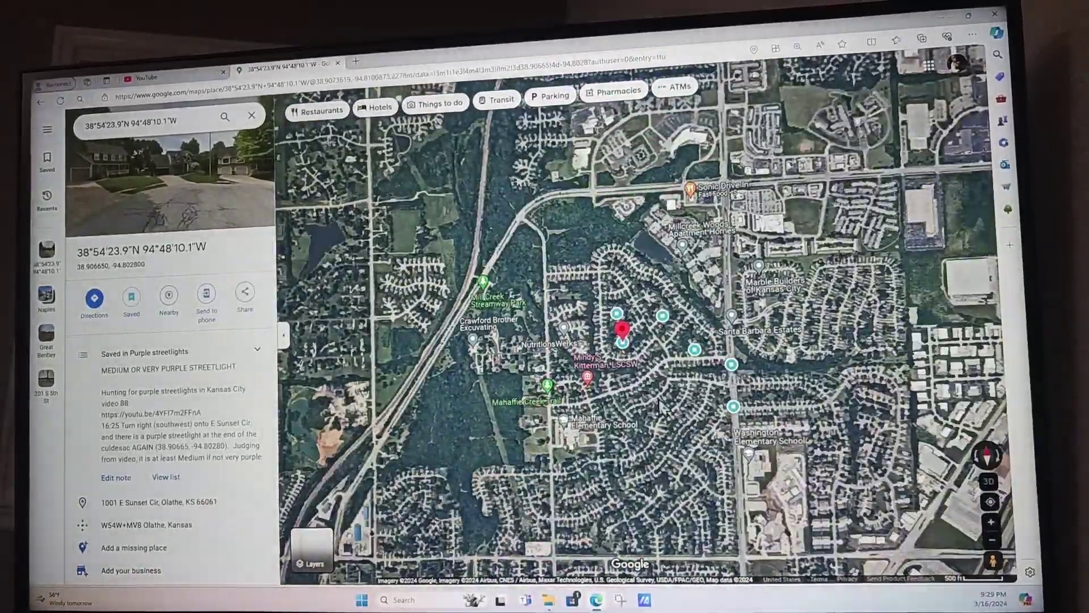
scroll(660, 407, down, 3)
scroll(661, 407, down, 3)
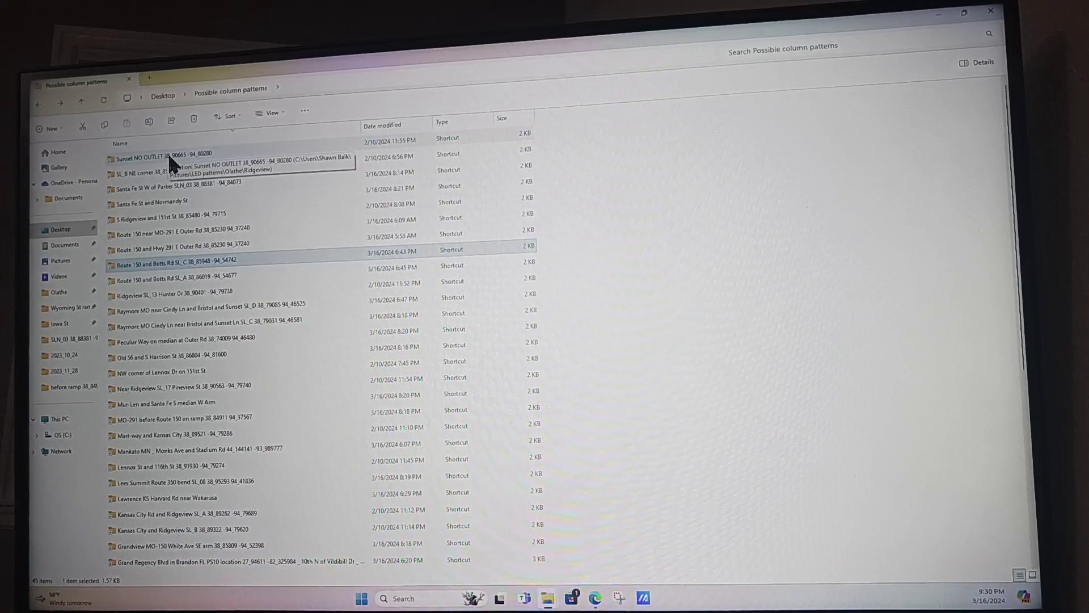
Open the Sunset NO OUTLET folder in a new tab and view its first LED snapshot.
right_click(168, 156)
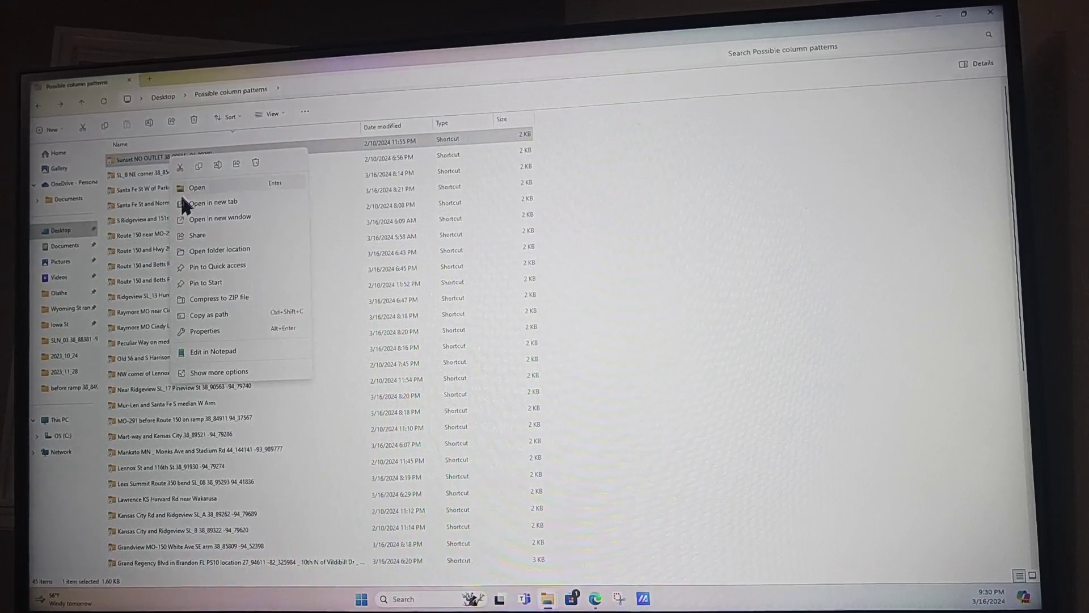
click(214, 201)
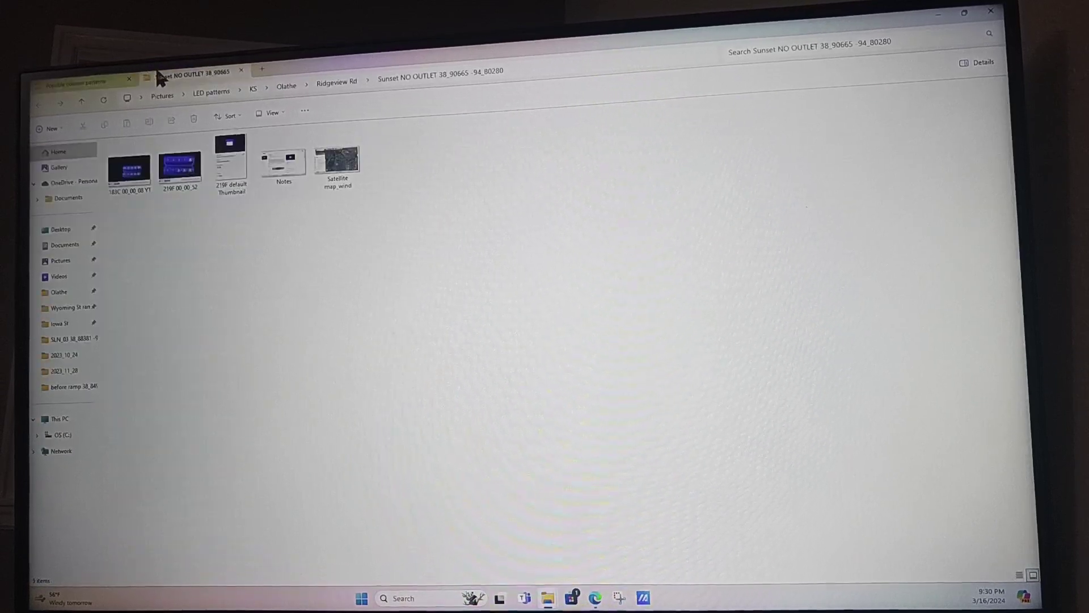
double_click(137, 175)
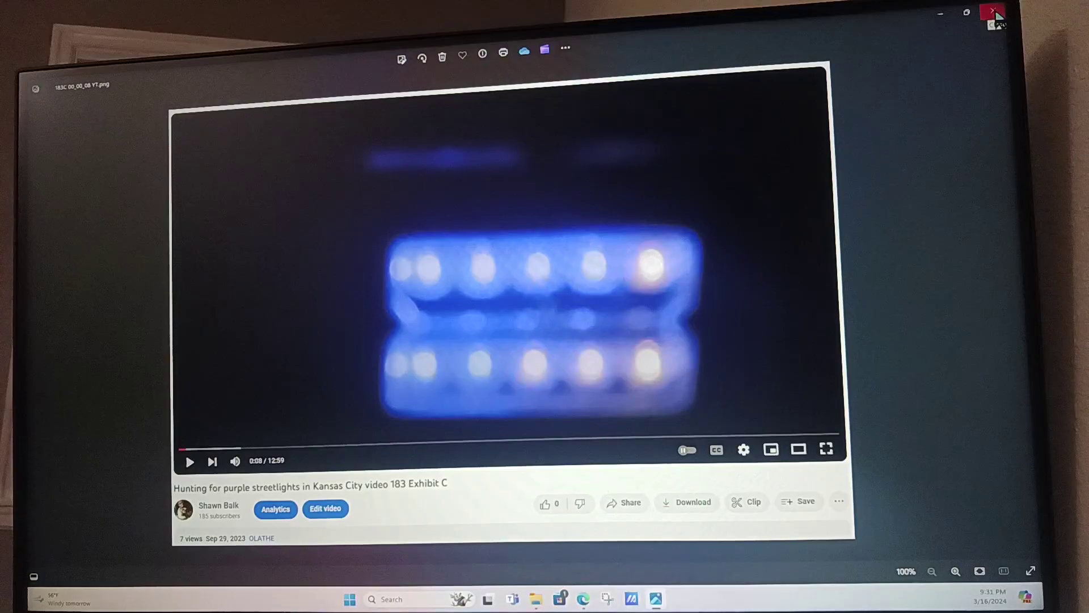
Close the current snapshot, then view and close the 219F 00_00_52 snapshot.
click(996, 14)
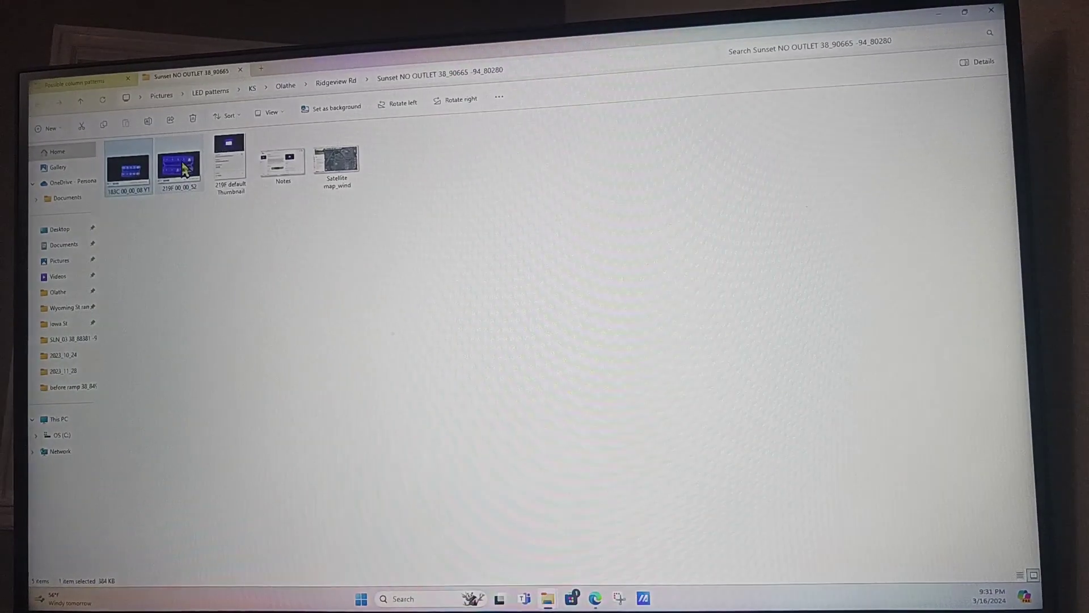
double_click(182, 169)
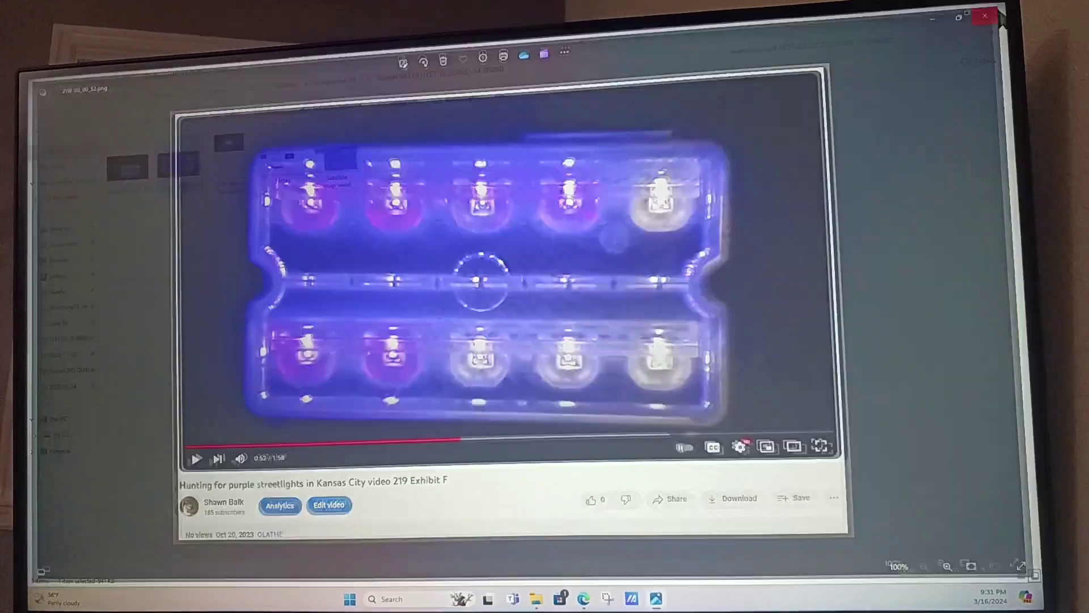
click(992, 11)
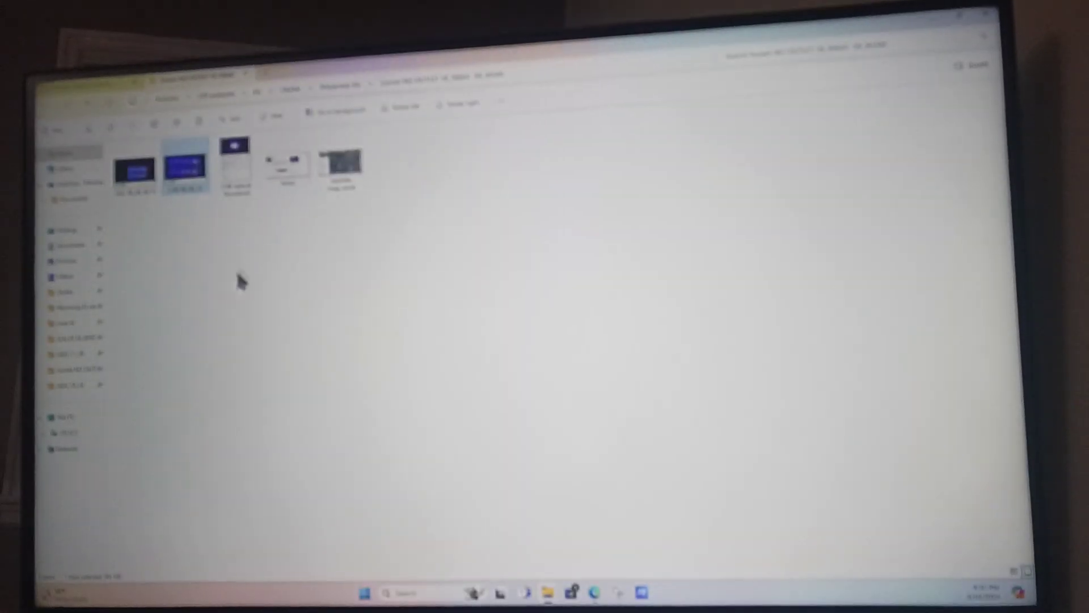
Reopen the 219F snapshot and page through the default thumbnail, notes and satellite map images.
double_click(185, 168)
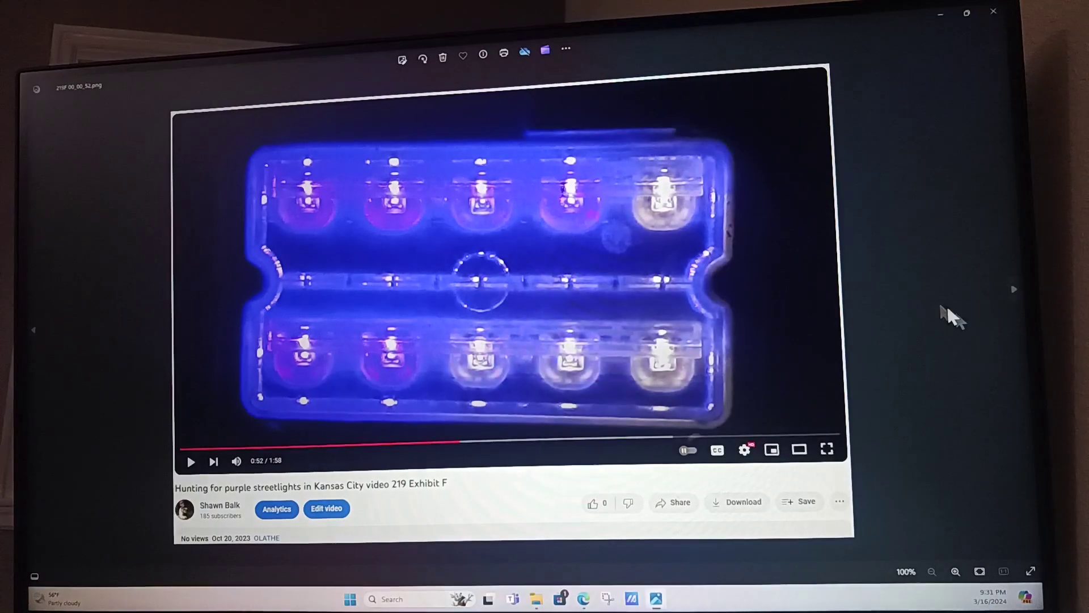
click(1013, 290)
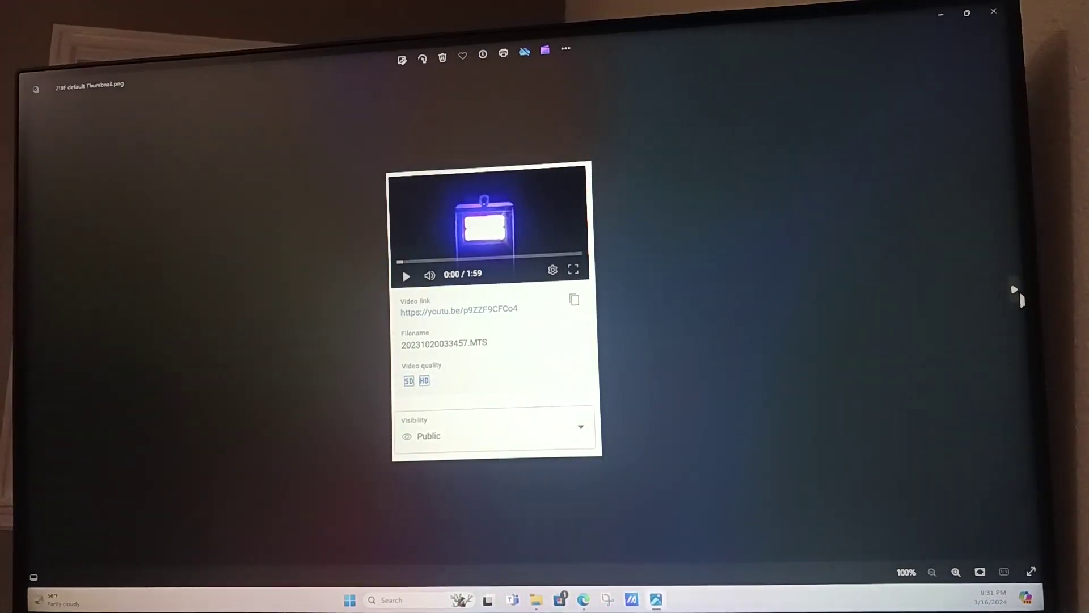
click(1016, 294)
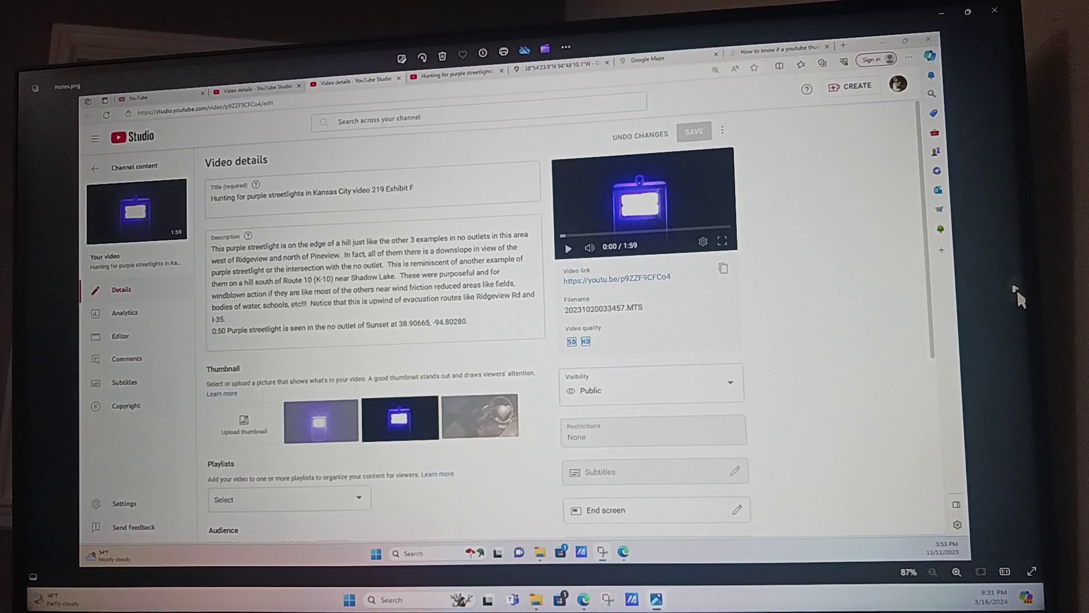
click(1016, 292)
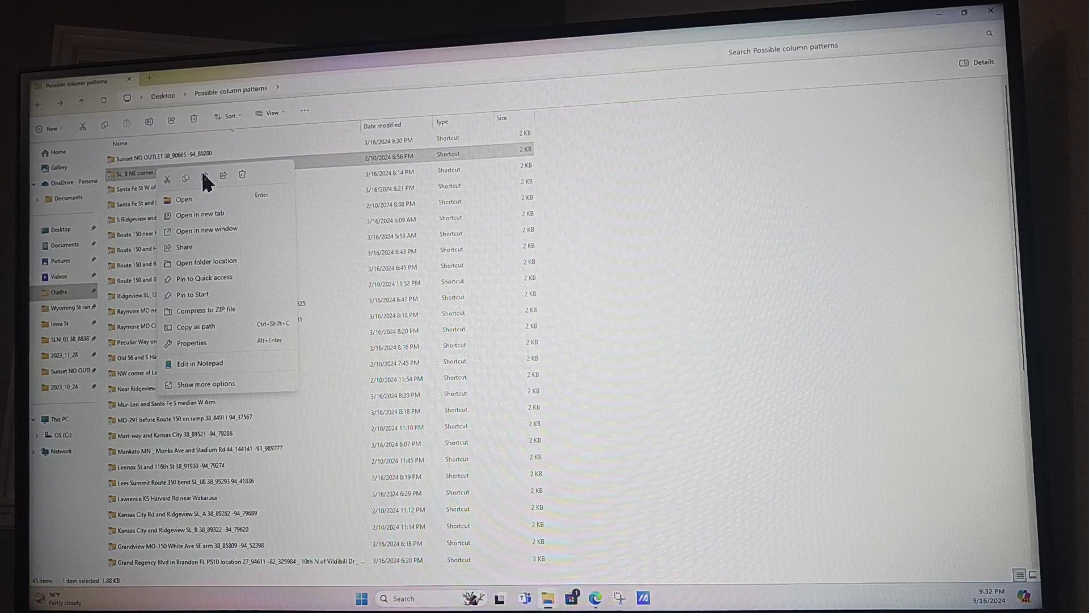
Open the SL_B NE corner shortcut folder in a new tab.
click(200, 214)
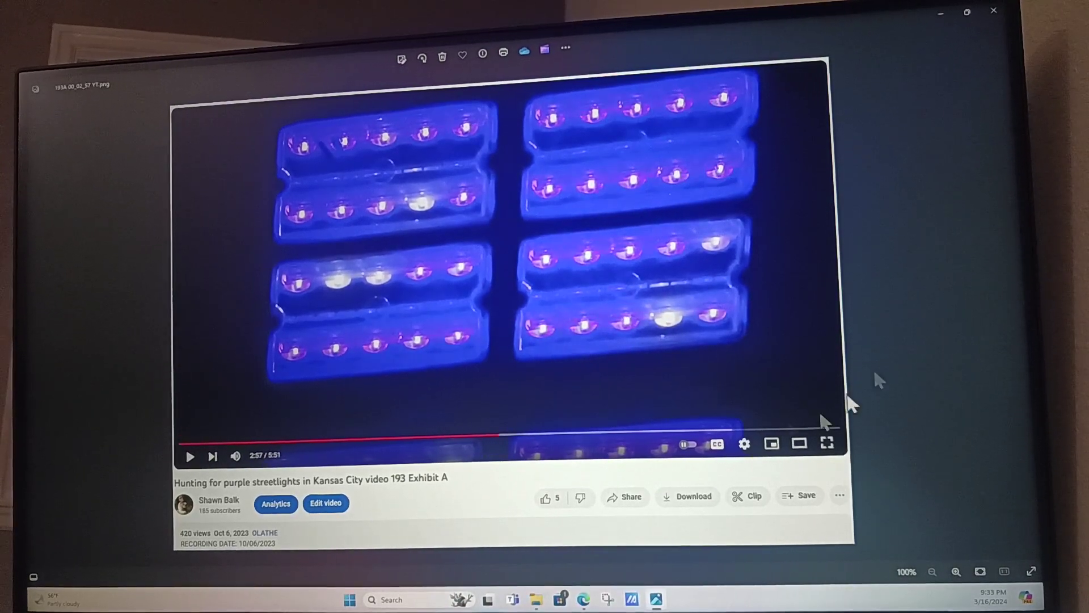
Advance through the next two video 193 Exhibit A snapshots.
click(1017, 288)
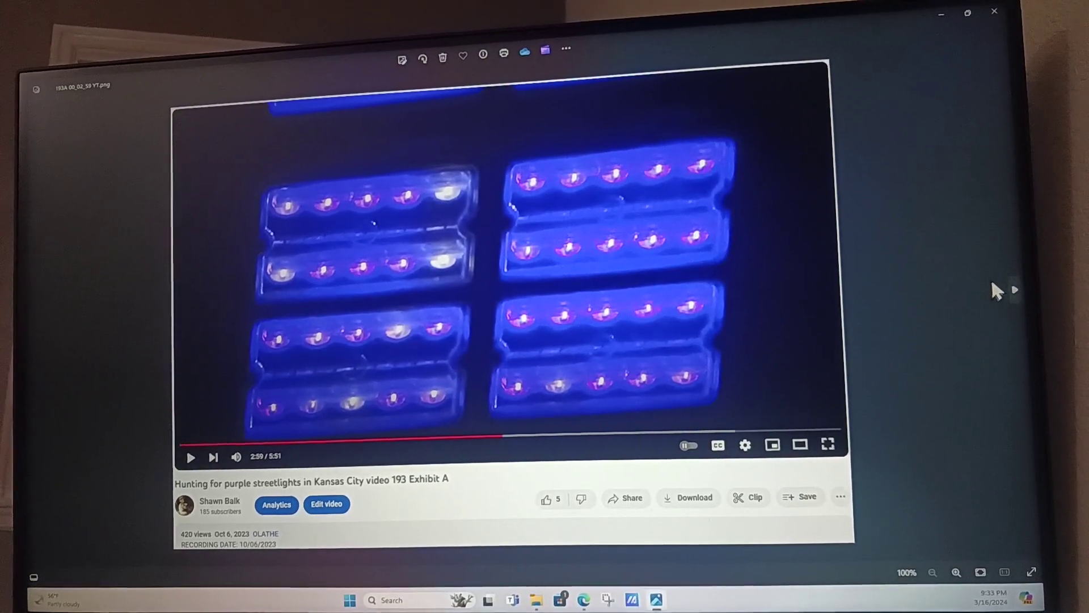
click(1014, 290)
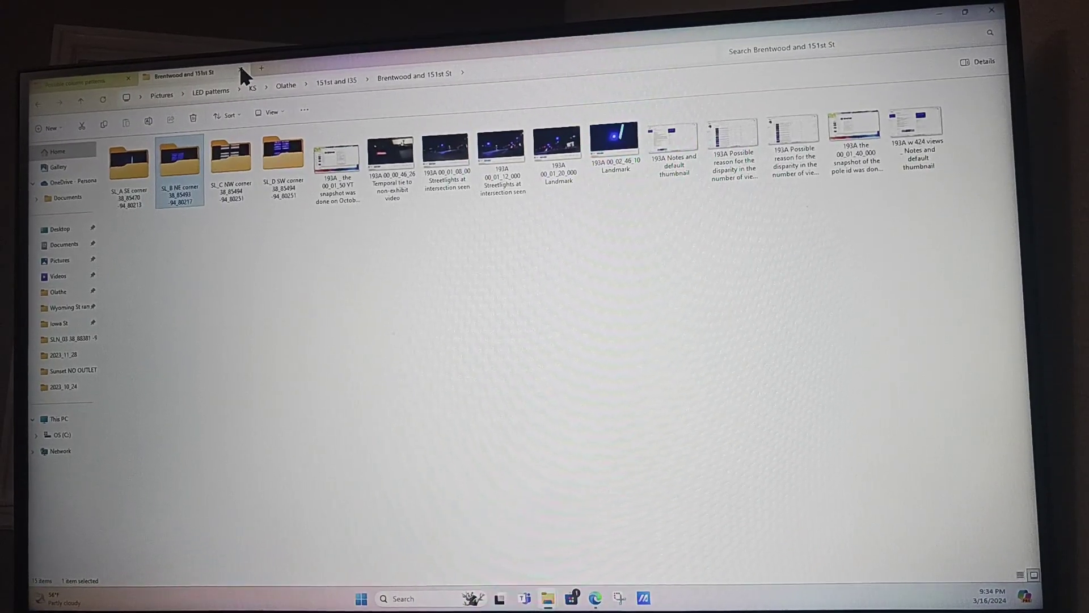
Close the Brentwood tab, open the Santa Fe St W of Parker folder and select its pole ID snapshot.
click(241, 70)
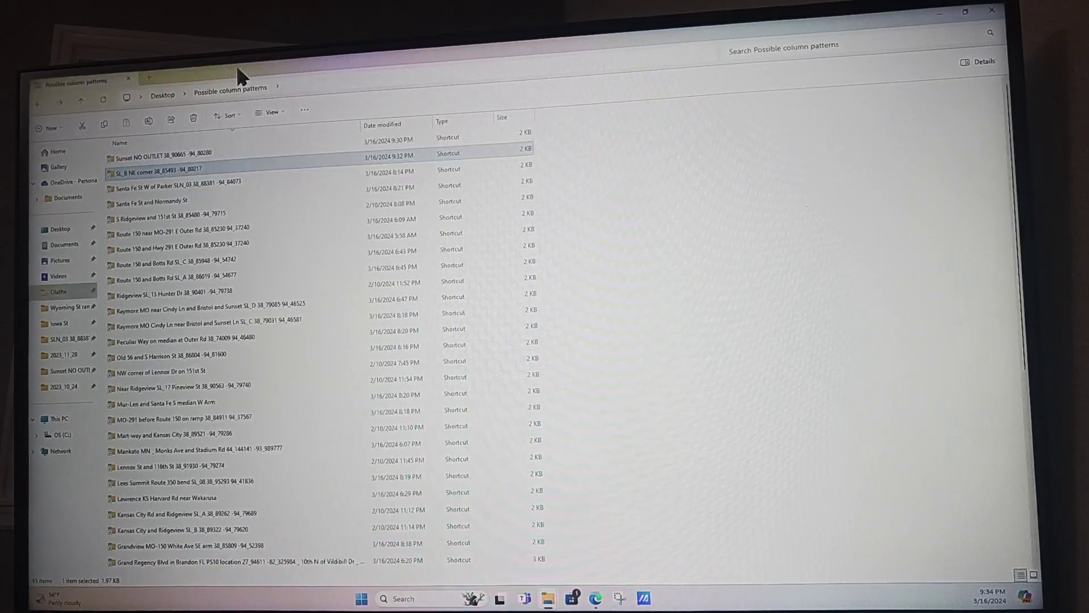
right_click(149, 183)
key(Escape)
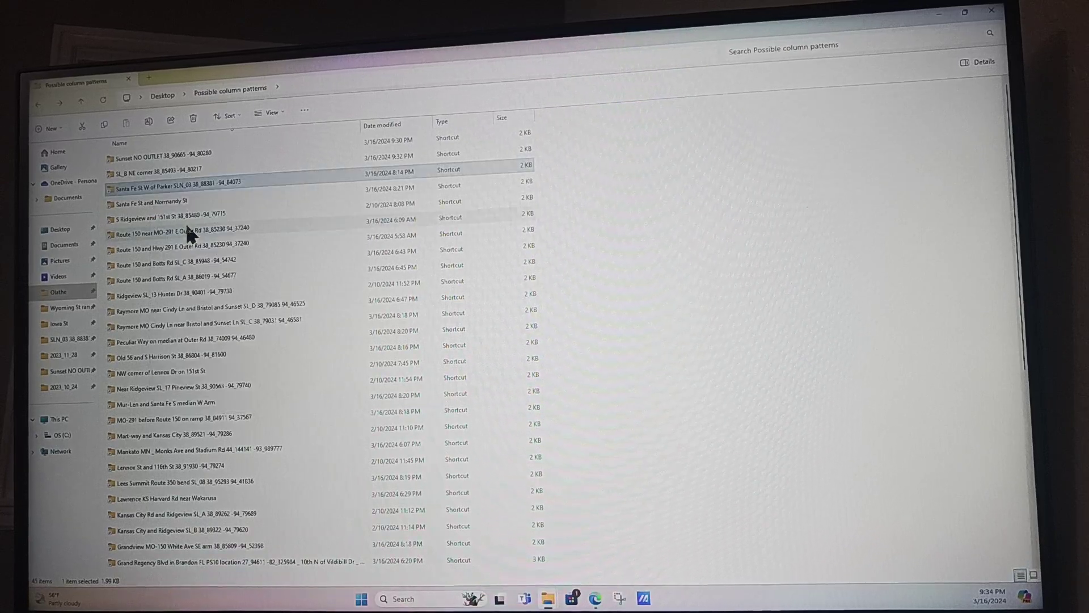
key(Return)
click(127, 170)
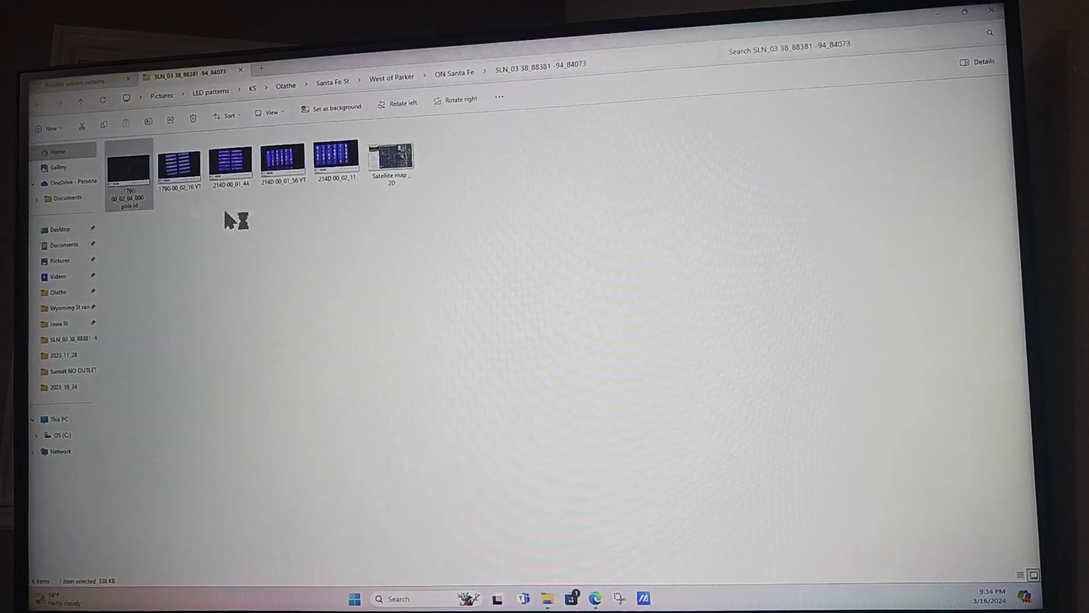